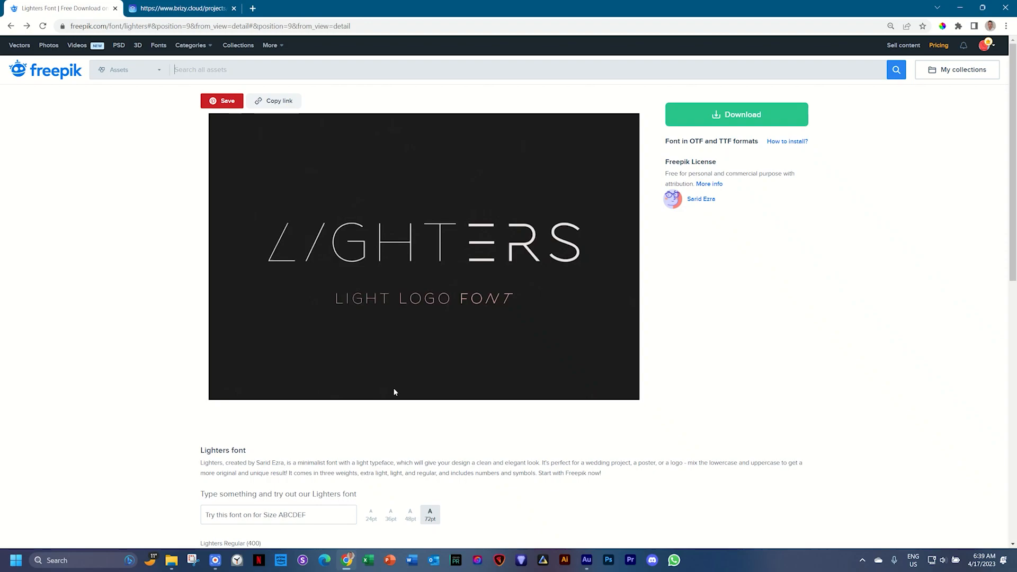
Step: Review the Lighters font's weight samples on its Freepik page and the downloaded TrueType files in the Ligthers folder
scroll(394, 392, "down", 4)
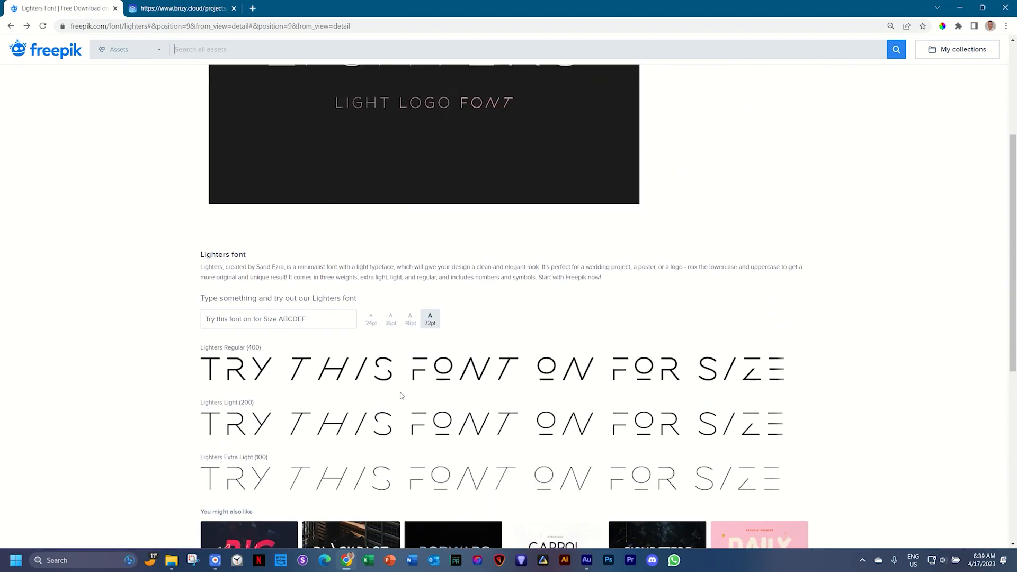
scroll(444, 276, "down", 1)
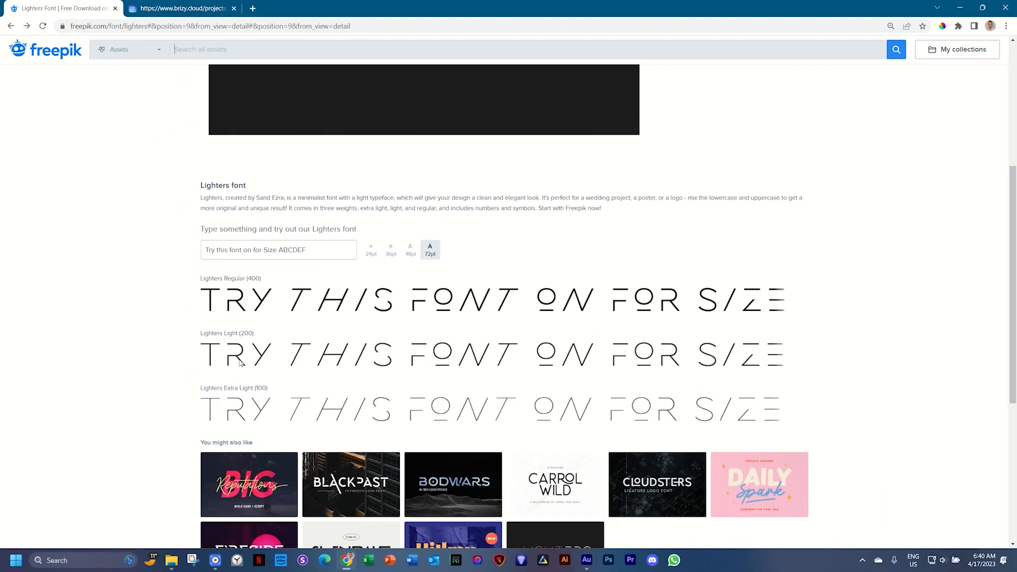
scroll(280, 368, "up", 5)
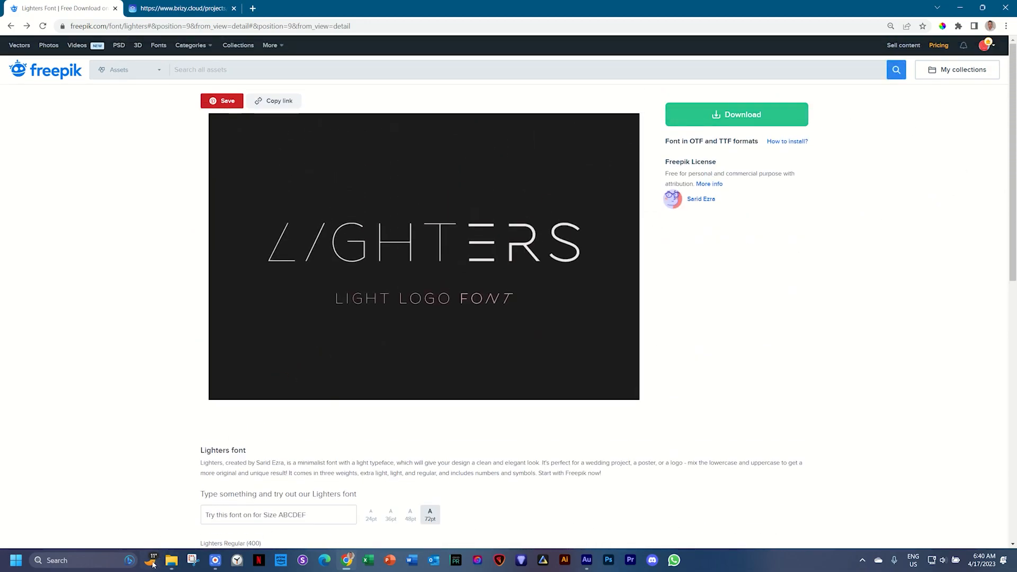
left_click(169, 564)
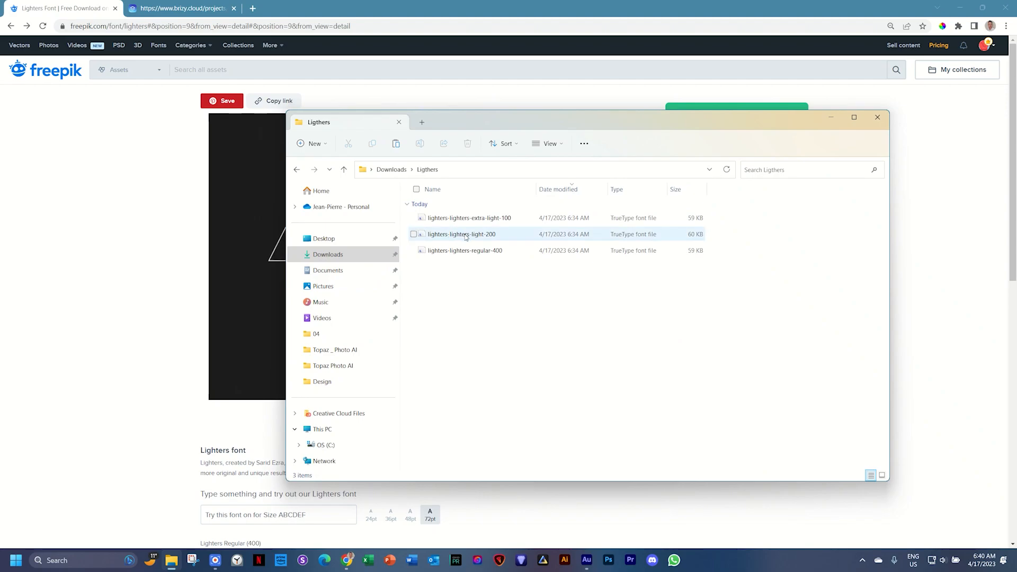
Step: Switch to the Brizy editor and start uploading a custom font from the heading's typography settings, naming it Lighters
left_click(169, 8)
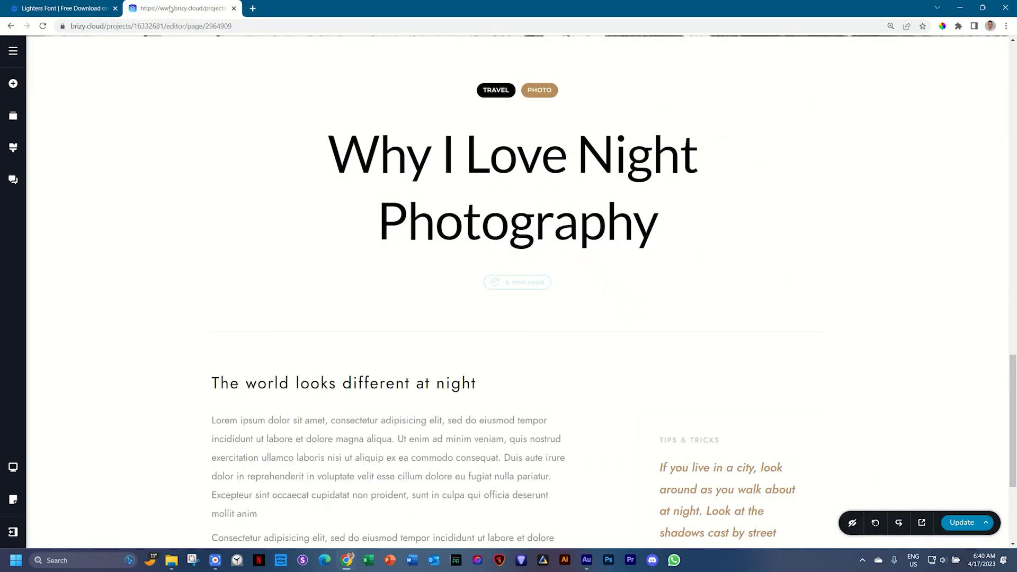
left_click(454, 159)
left_click(379, 284)
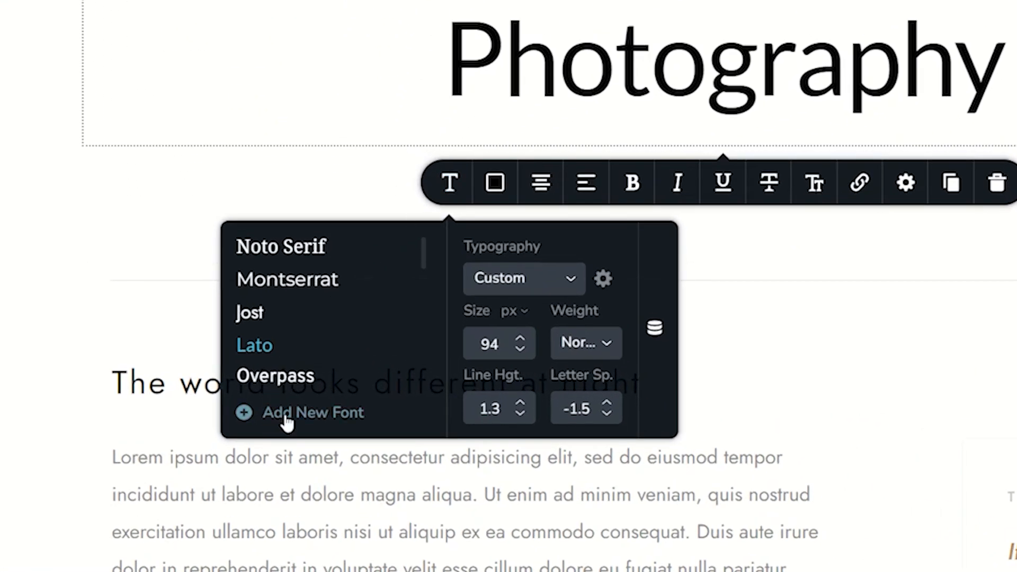
left_click(298, 402)
left_click(629, 53)
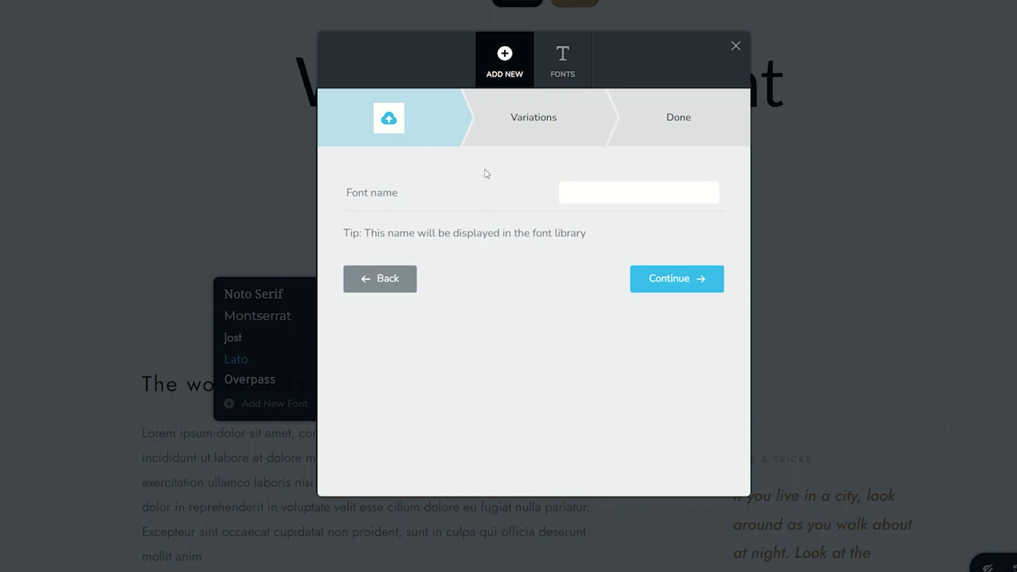
left_click(618, 199)
left_click(669, 283)
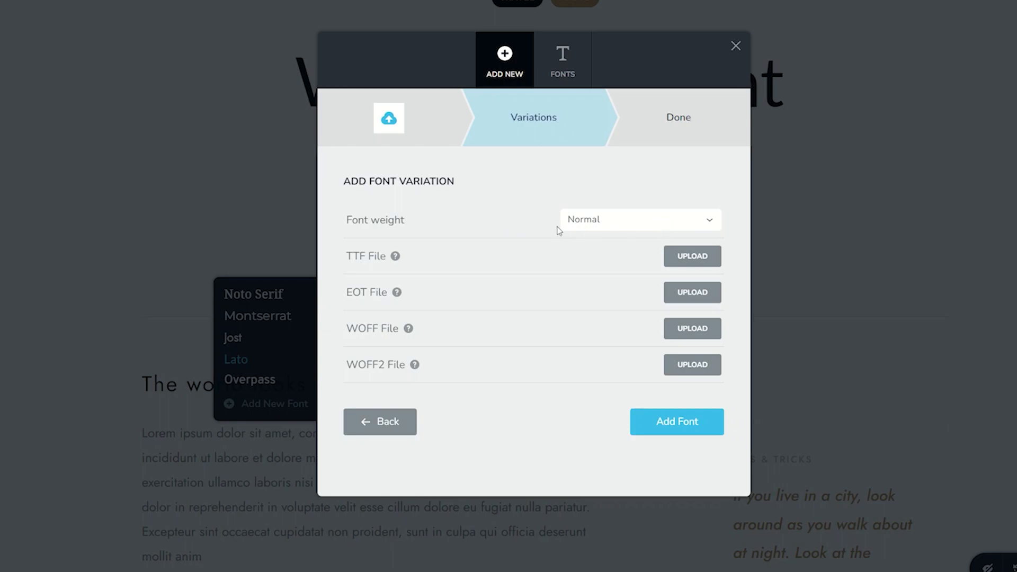
Step: Add a Normal weight variation using the TTF file lighters-lighters-regular-400 from the Ligthers folder
left_click(596, 225)
left_click(580, 310)
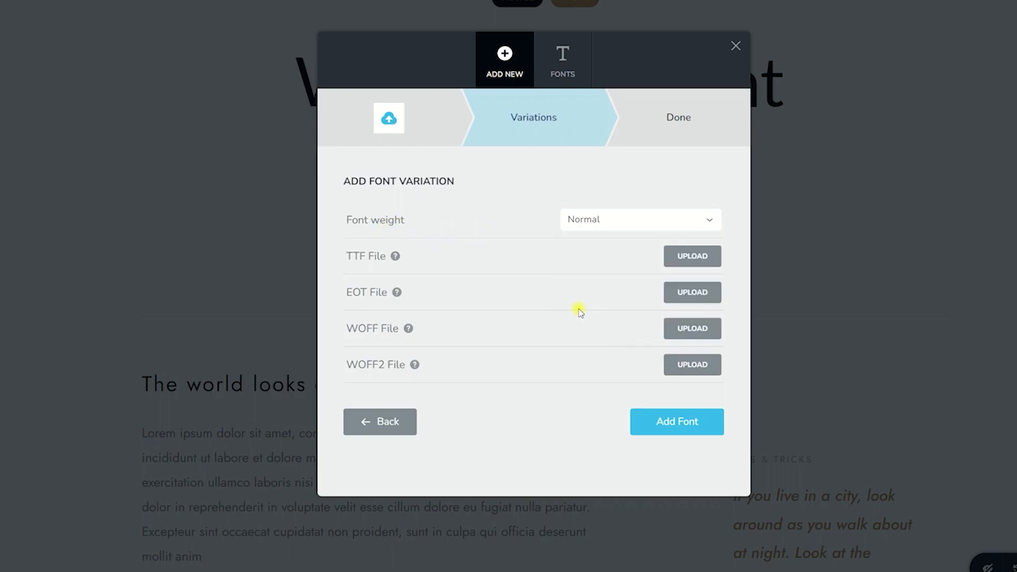
left_click(702, 258)
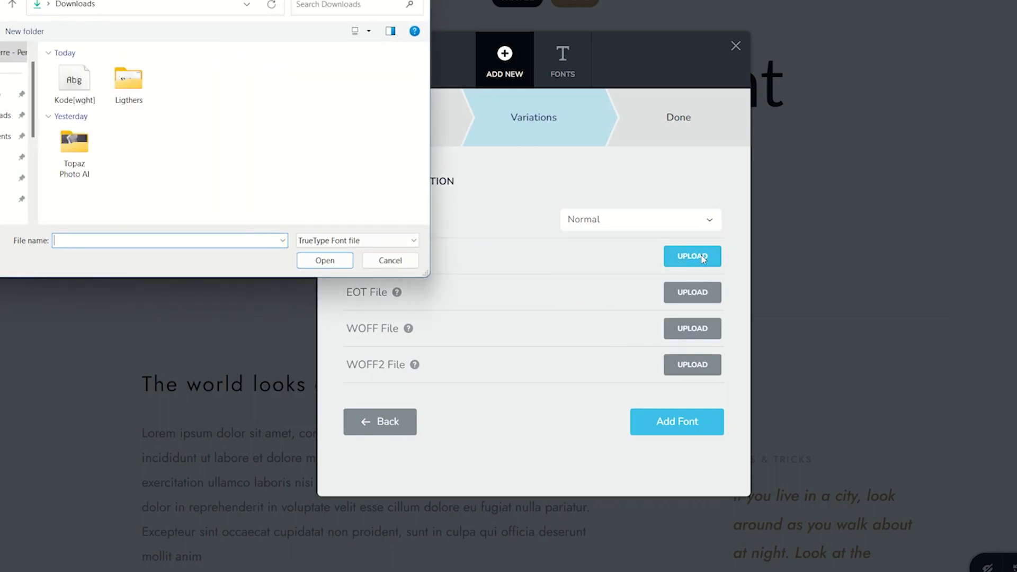
left_click(148, 88)
double_click(148, 89)
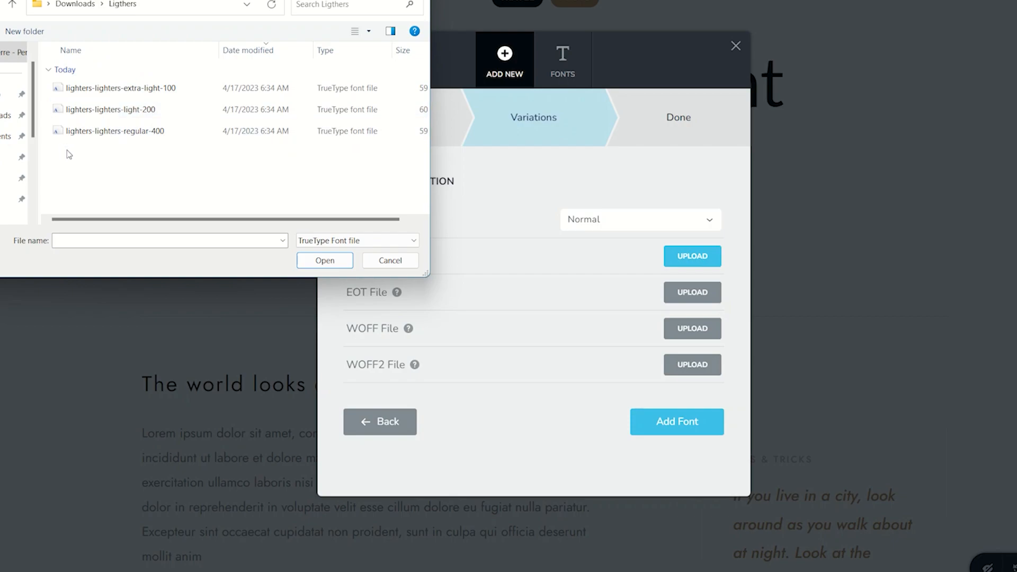
left_click(136, 136)
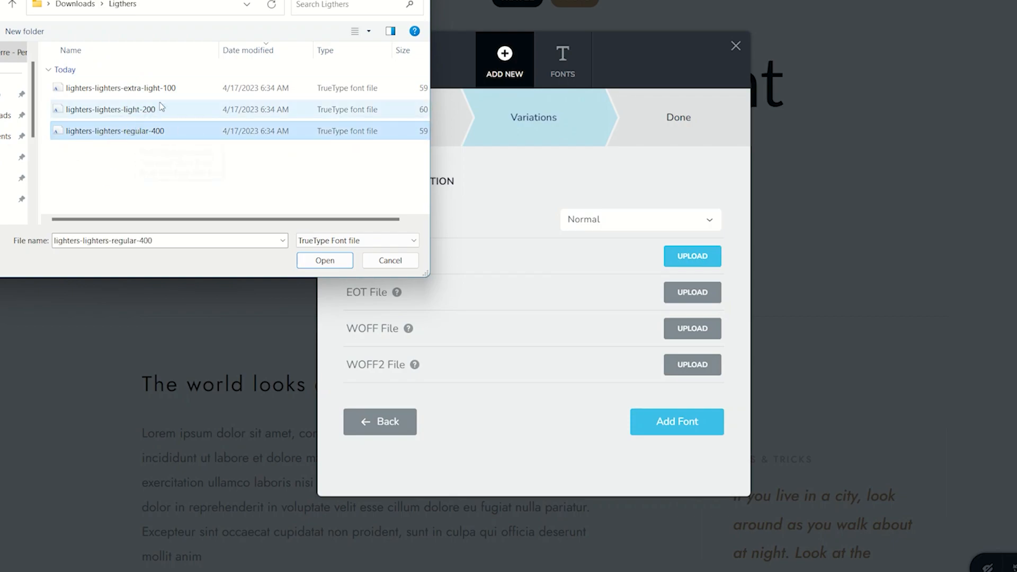
left_click(311, 261)
left_click(685, 421)
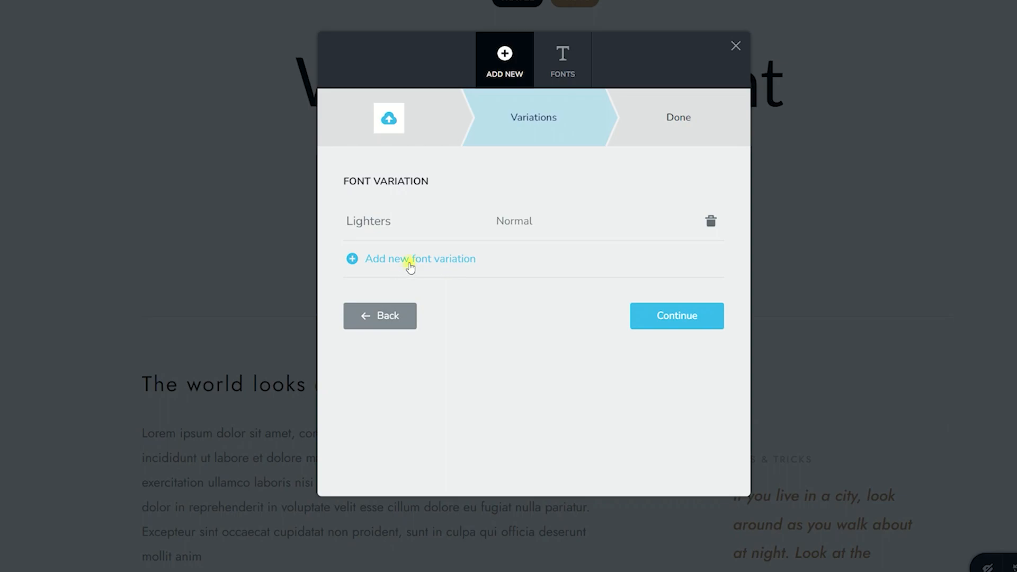
Step: Add a Light weight variation using the TTF file lighters-lighters-light-200
left_click(609, 228)
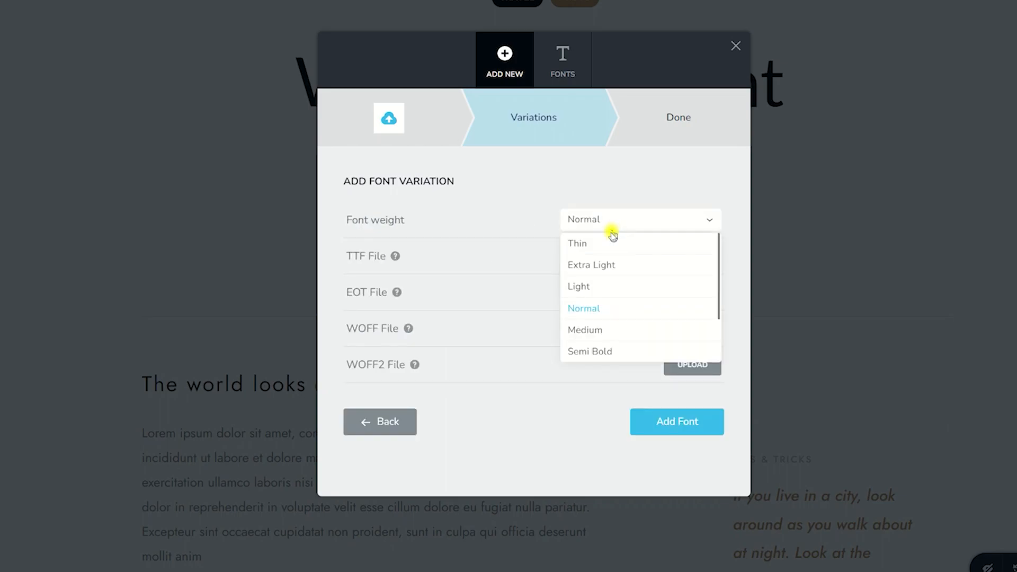
left_click(580, 288)
left_click(693, 257)
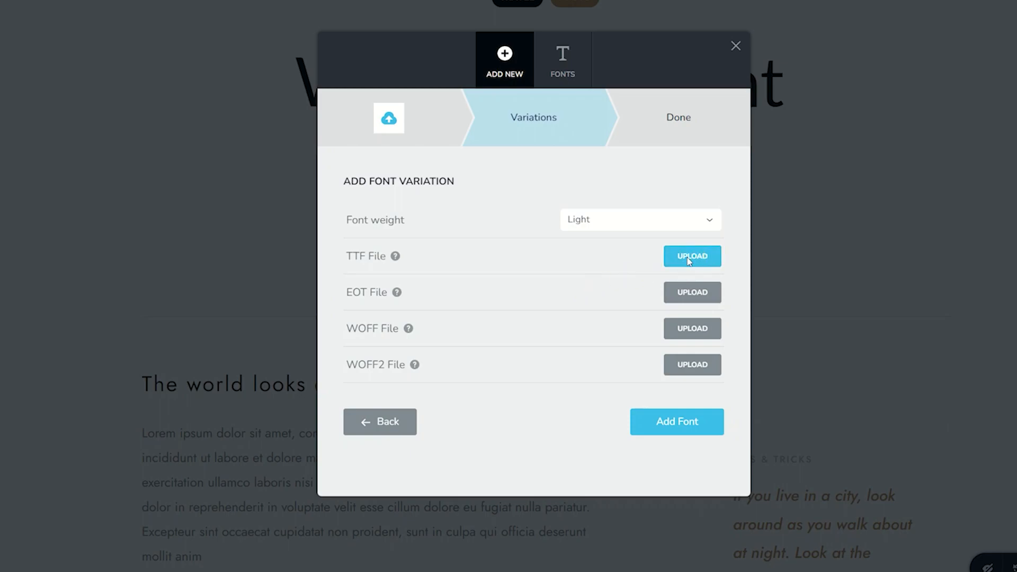
left_click(103, 109)
left_click(325, 261)
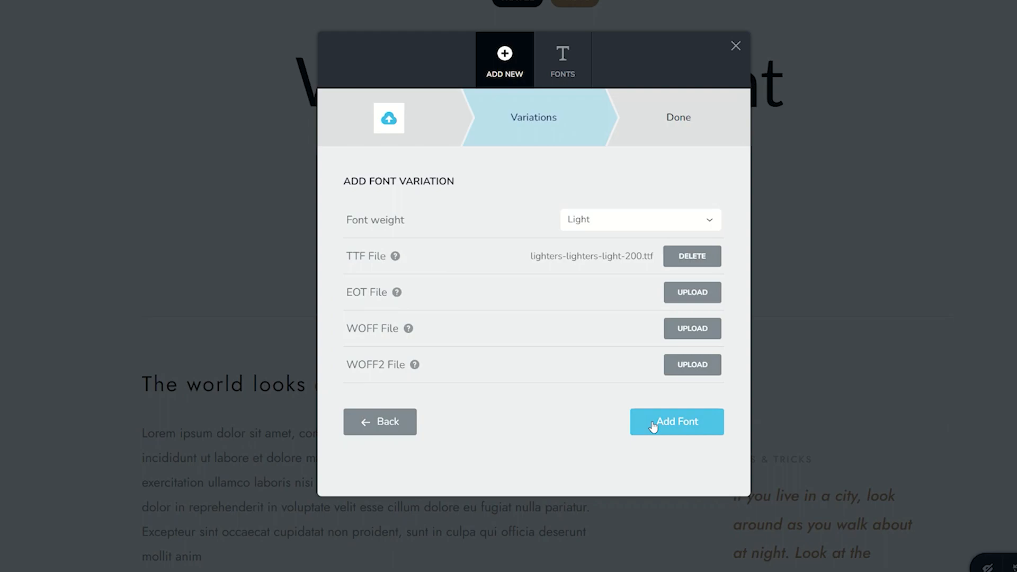
left_click(660, 429)
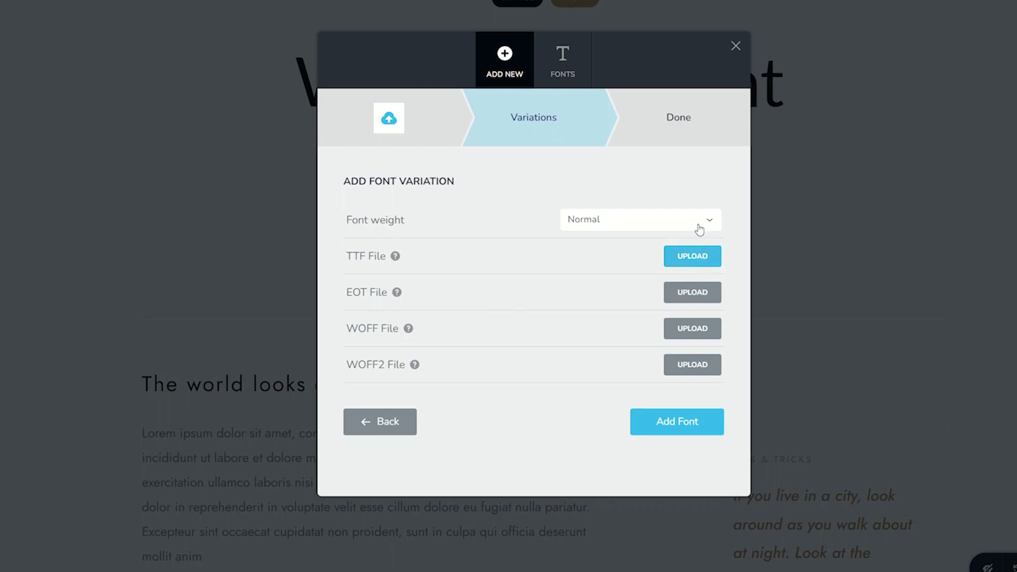
Step: Add a Thin weight variation using the TTF file lighters-lighters-extra-light-100 and finish the font upload
left_click(699, 229)
left_click(598, 249)
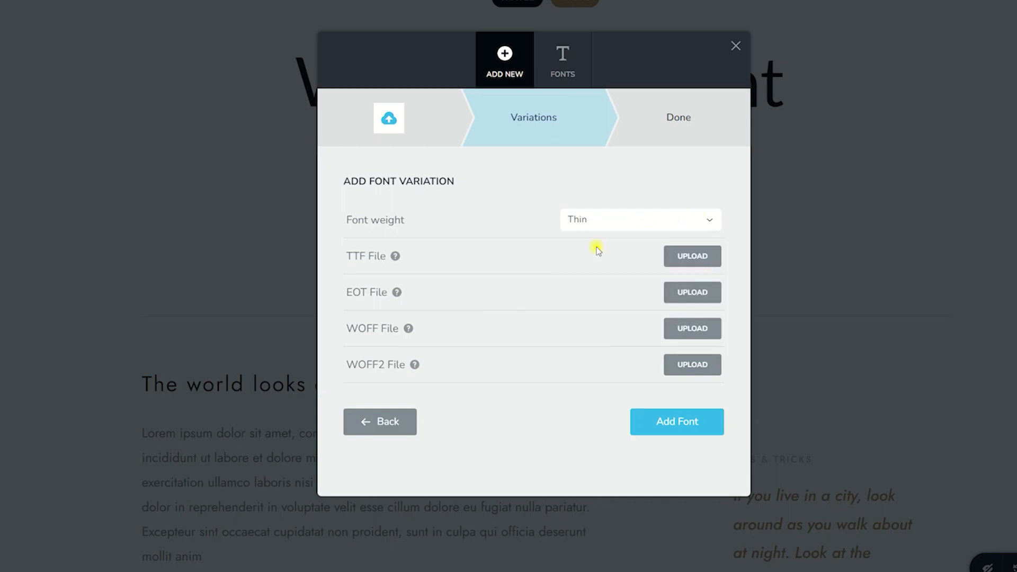
left_click(691, 256)
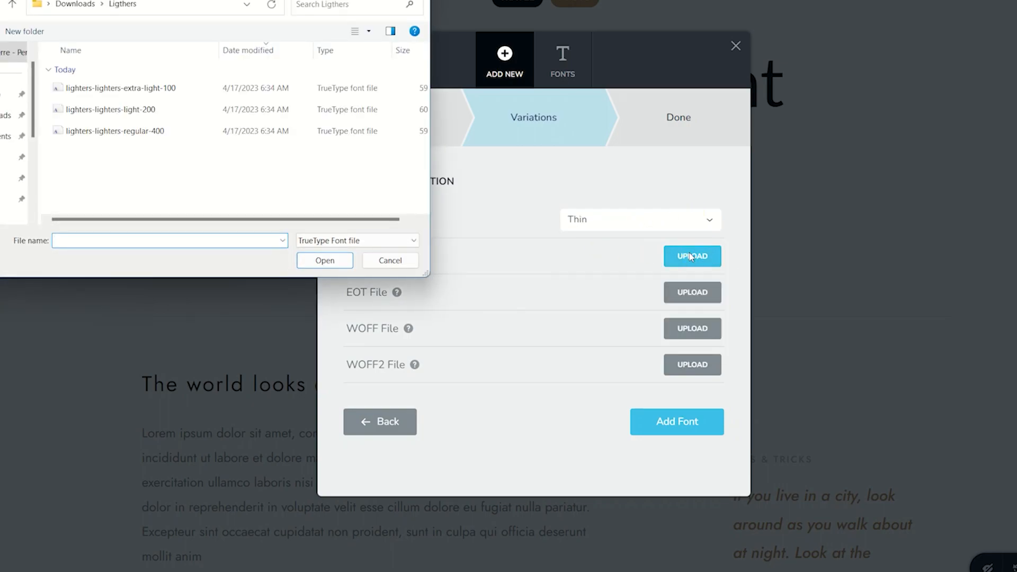
left_click(164, 99)
left_click(312, 261)
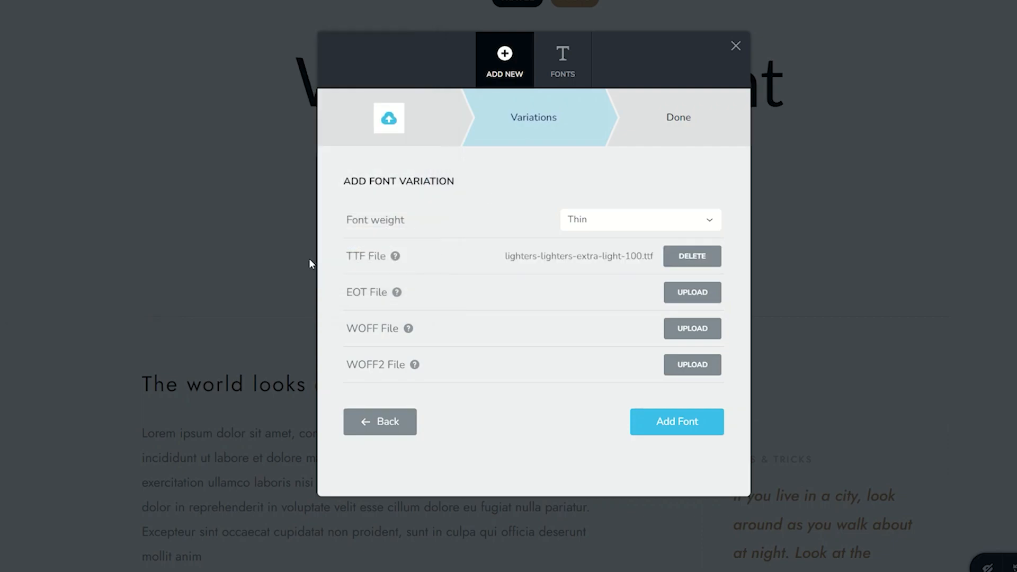
left_click(666, 422)
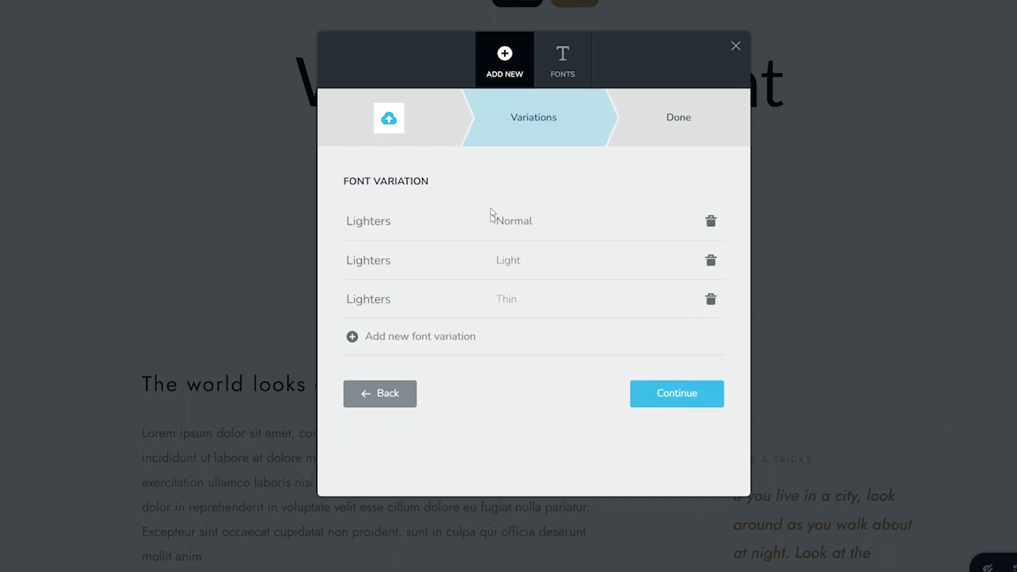
left_click(685, 394)
left_click(513, 390)
Step: Apply the uploaded Lighters font to the "Why I Love Night Photography" heading
scroll(512, 390, "up", 1)
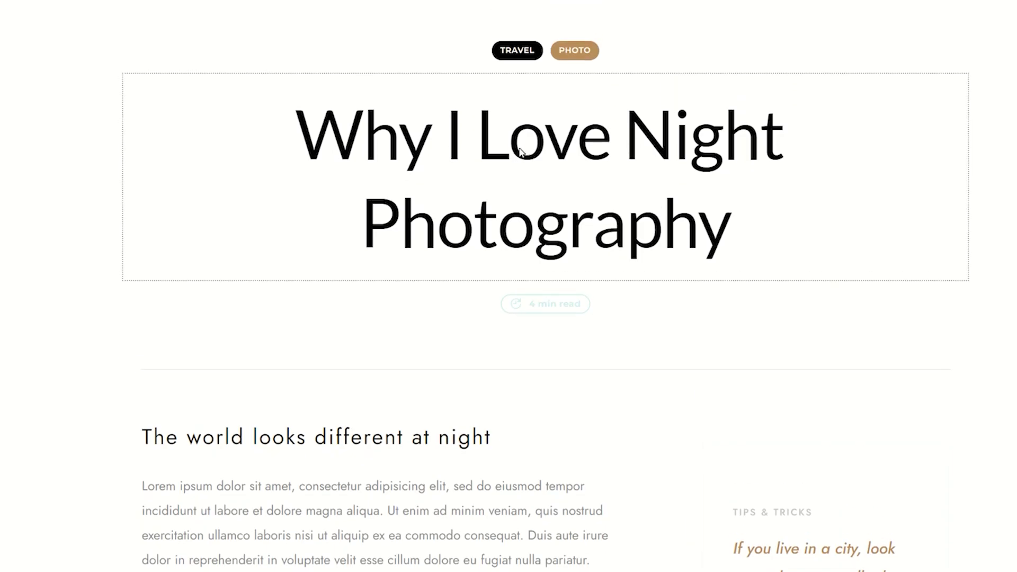
left_click(513, 143)
left_click(360, 305)
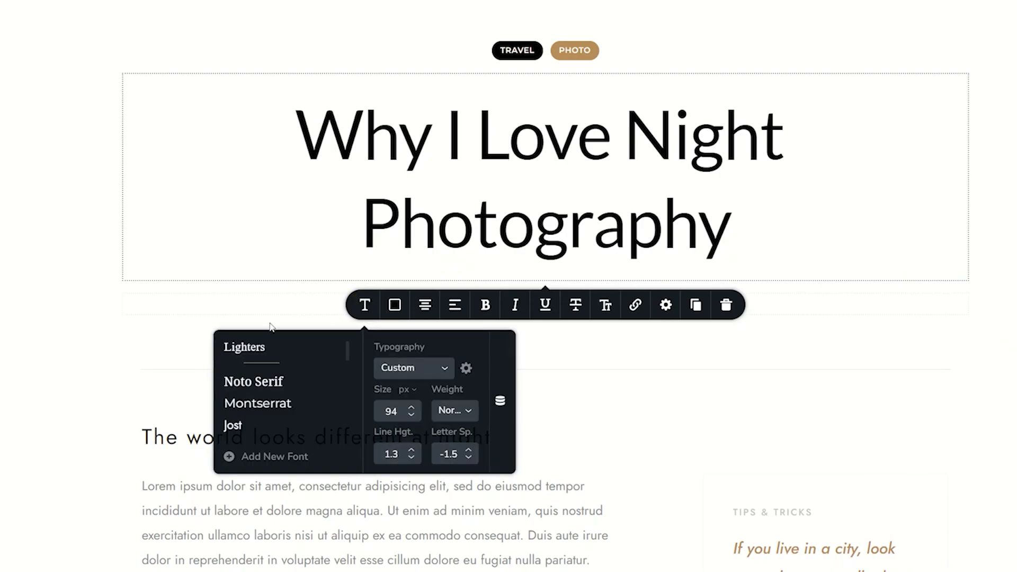
left_click(262, 352)
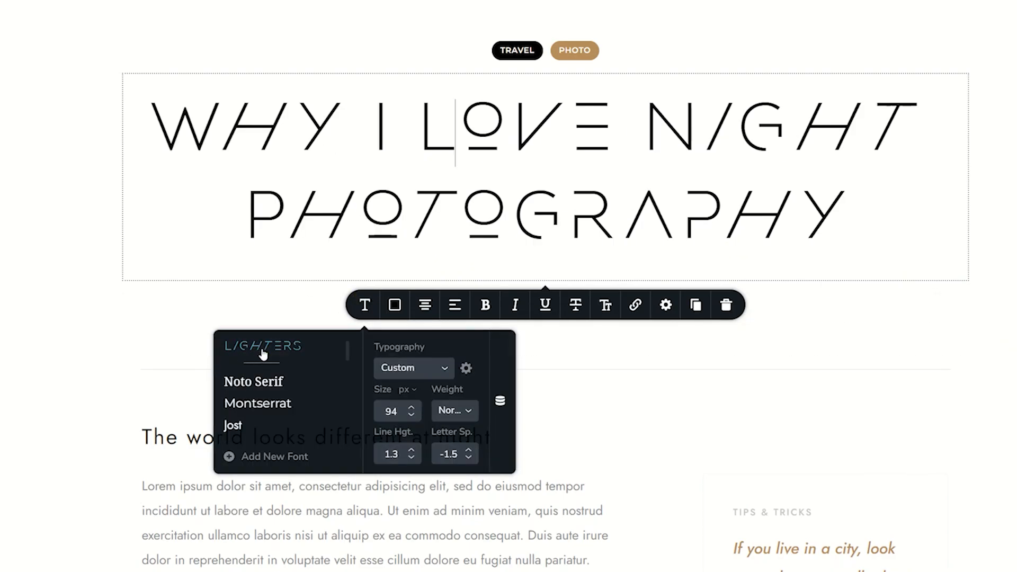
Step: Try the Thin and Light weights on the heading and set it back to Normal
left_click(462, 412)
left_click(454, 459)
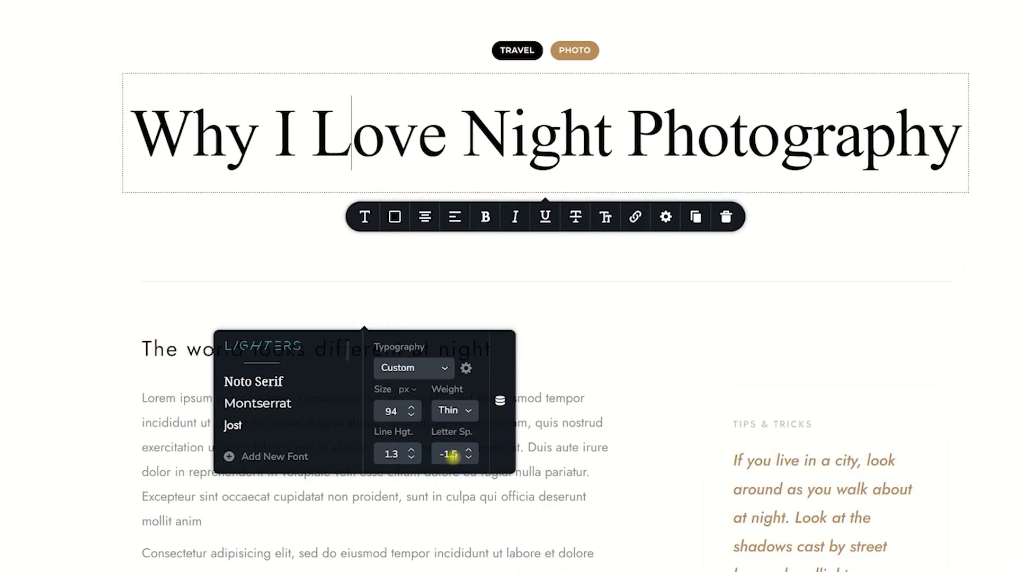
left_click(450, 412)
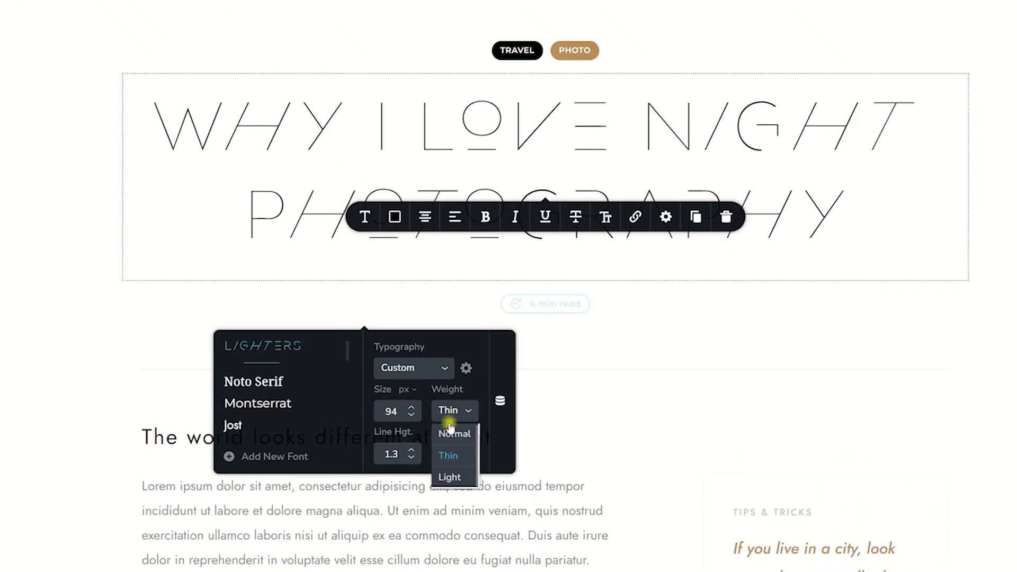
left_click(449, 478)
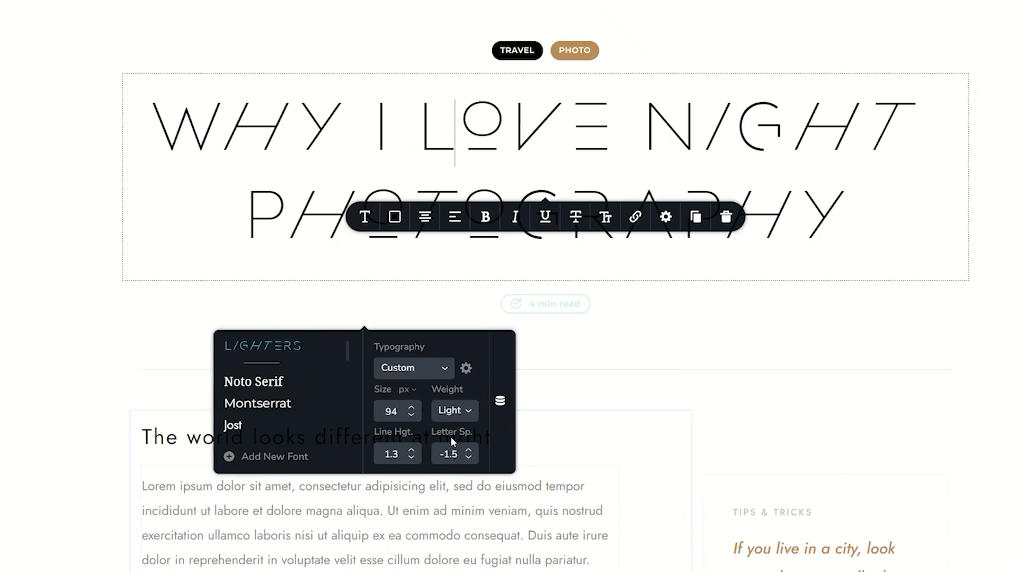
left_click(451, 411)
left_click(454, 440)
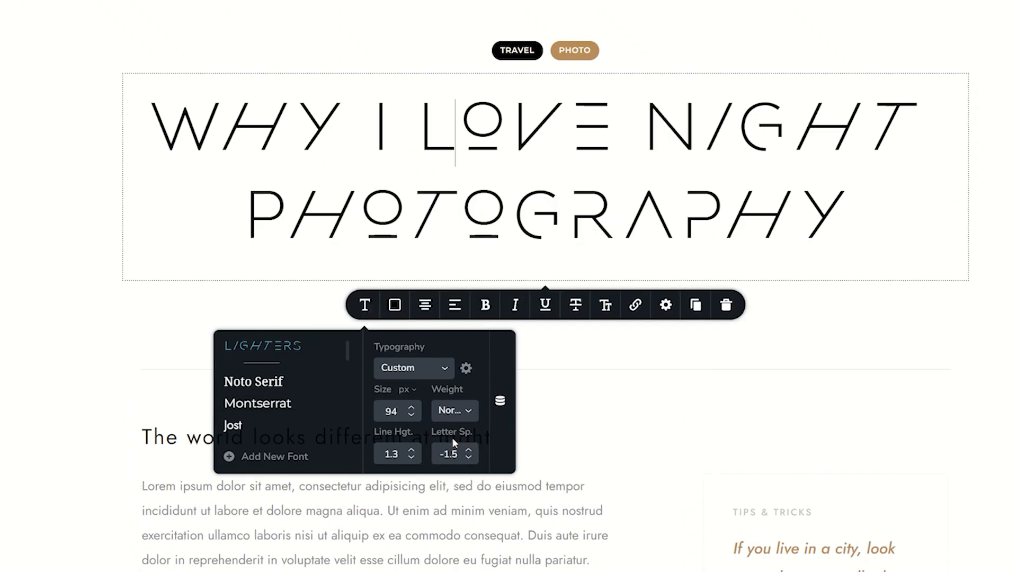
Step: Try smaller font sizes on the heading and bring it back to 94 px
left_click(410, 416)
left_click(411, 416)
left_click(411, 416)
left_click(410, 416)
left_click(411, 417)
left_click(411, 416)
left_click(411, 416)
left_click(411, 406)
left_click(411, 407)
left_click(411, 406)
left_click(410, 407)
left_click(411, 406)
left_click(410, 406)
left_click(411, 407)
left_click(411, 407)
left_click(411, 406)
left_click(413, 388)
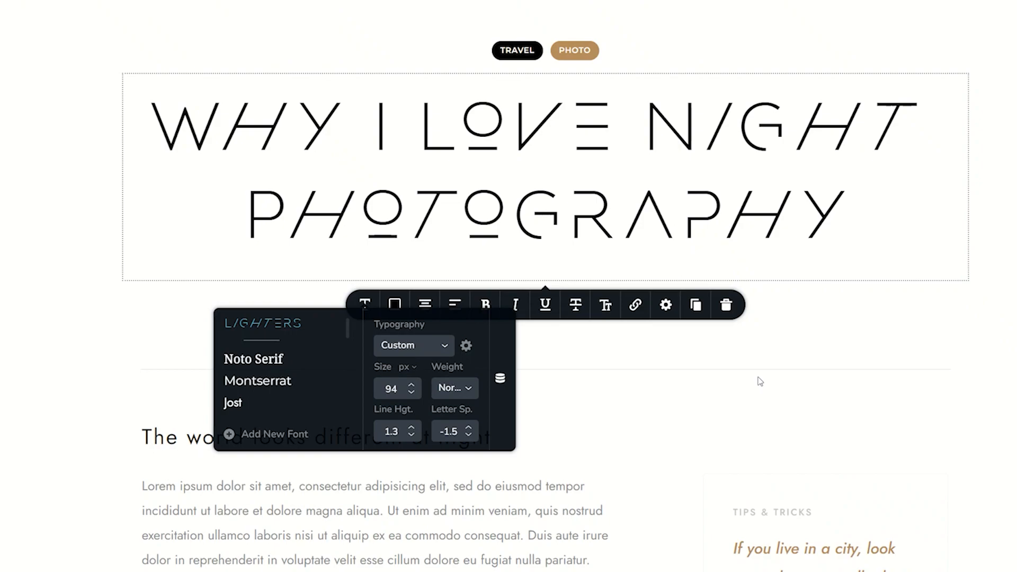
Step: Break the heading after "Night" and set the "Photography" line to the Thin weight
left_click(899, 127)
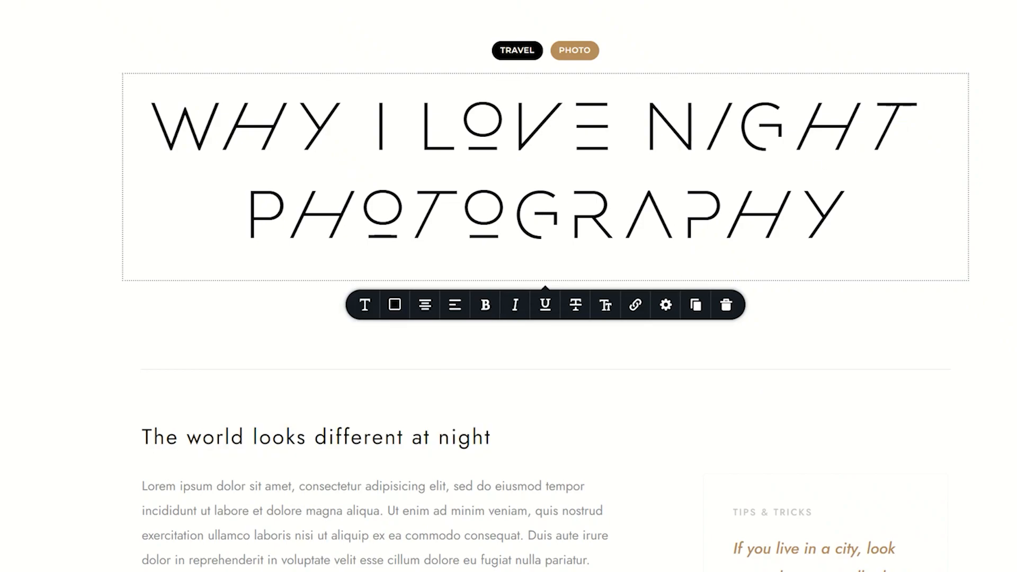
key("Return")
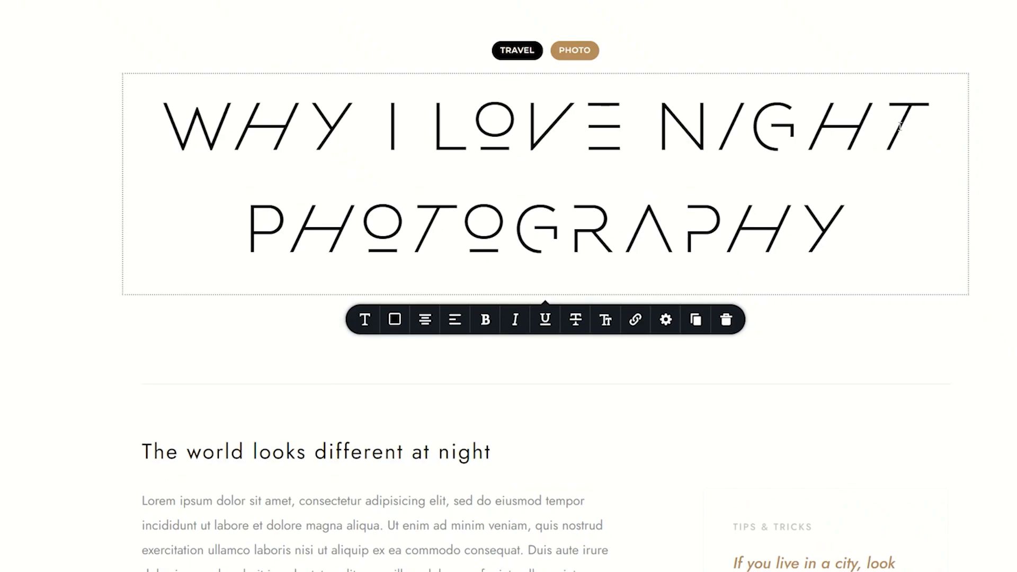
left_click(362, 329)
left_click(453, 424)
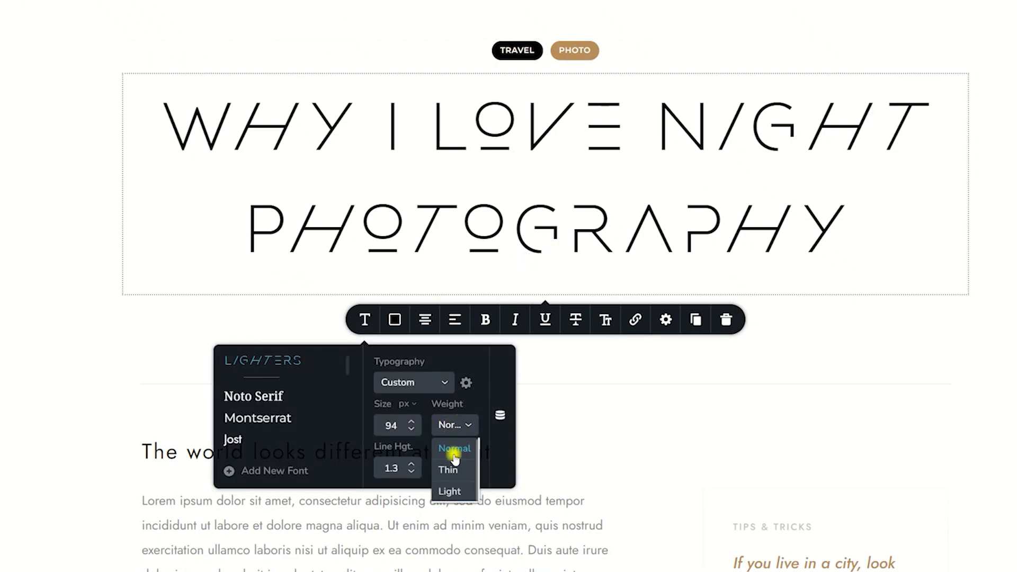
left_click(448, 470)
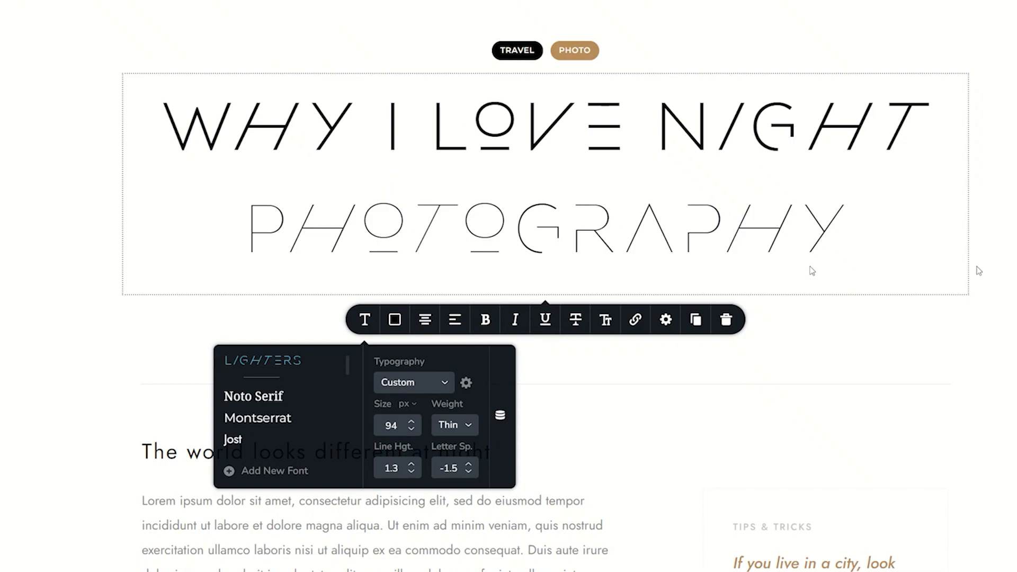
left_click(922, 48)
Step: Reduce the line height of both heading lines to bring them closer together
left_click(512, 158)
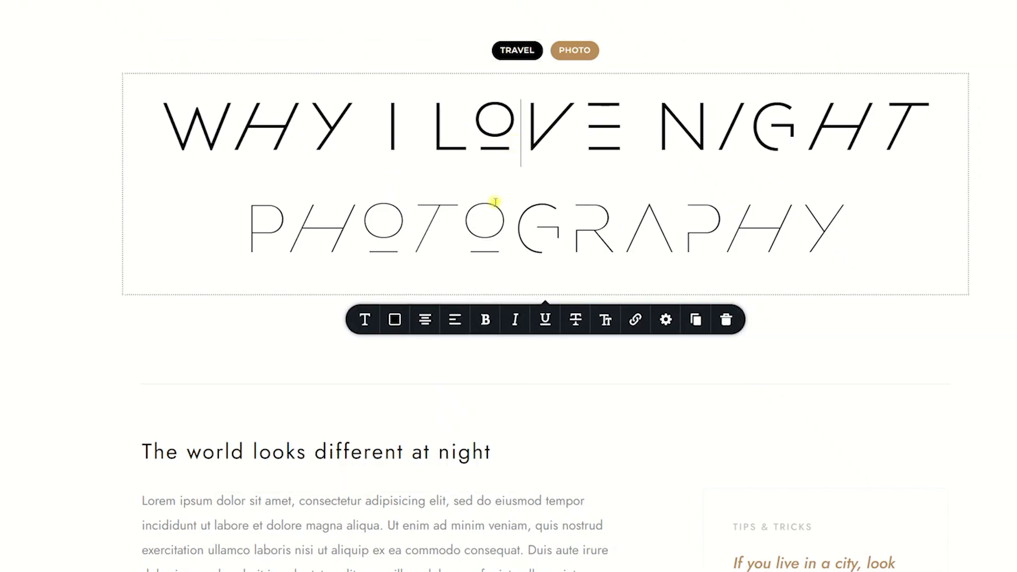
left_click(365, 319)
left_click(412, 472)
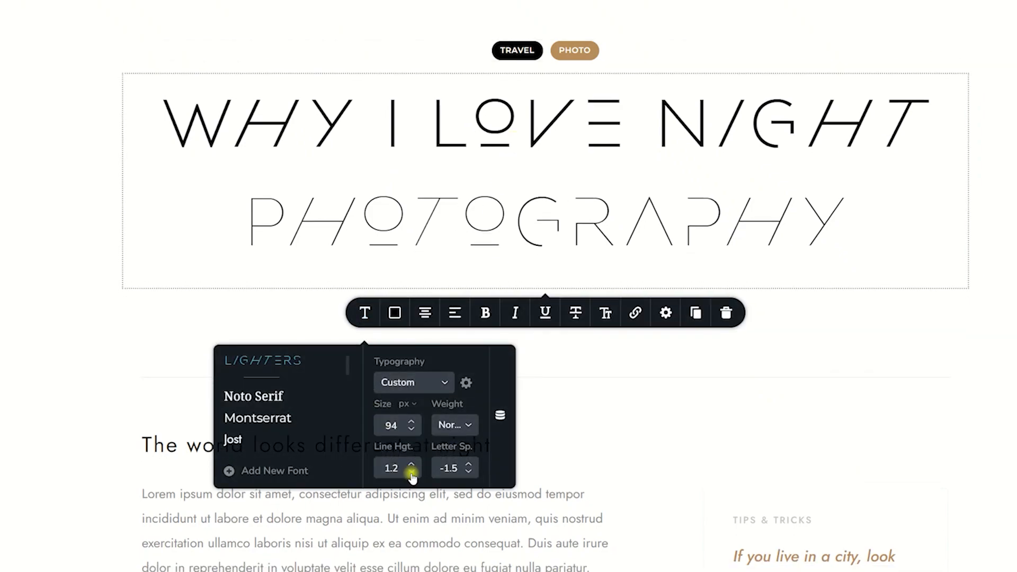
left_click(488, 207)
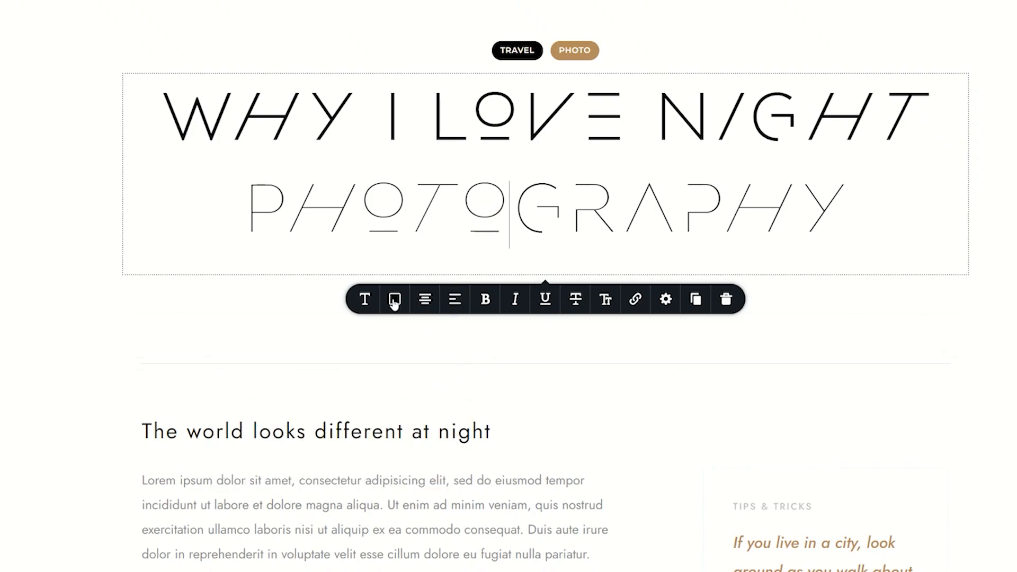
left_click(365, 299)
left_click(411, 452)
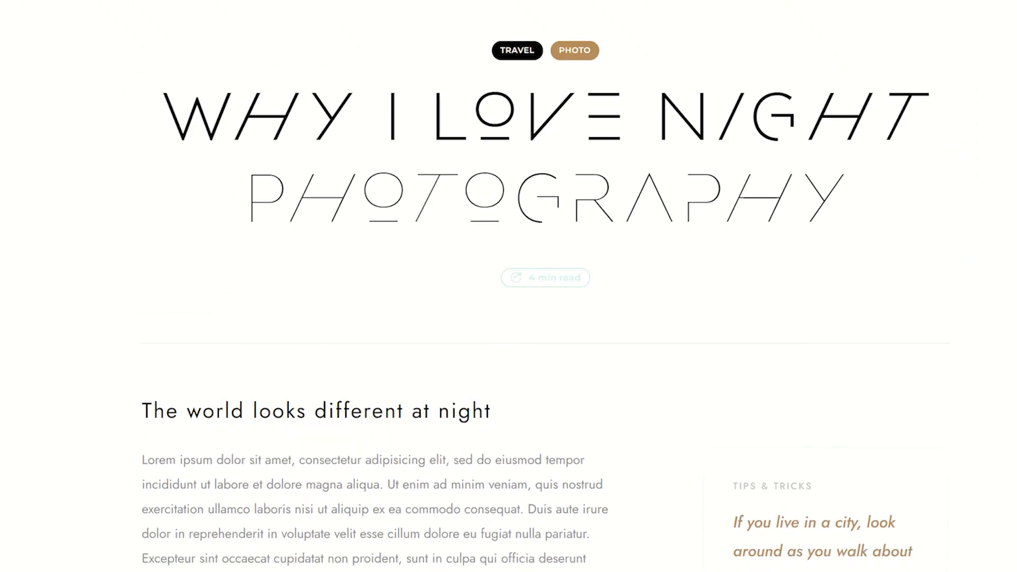
Step: Slightly increase the Gap Above setting of the heading
left_click(628, 127)
left_click(666, 279)
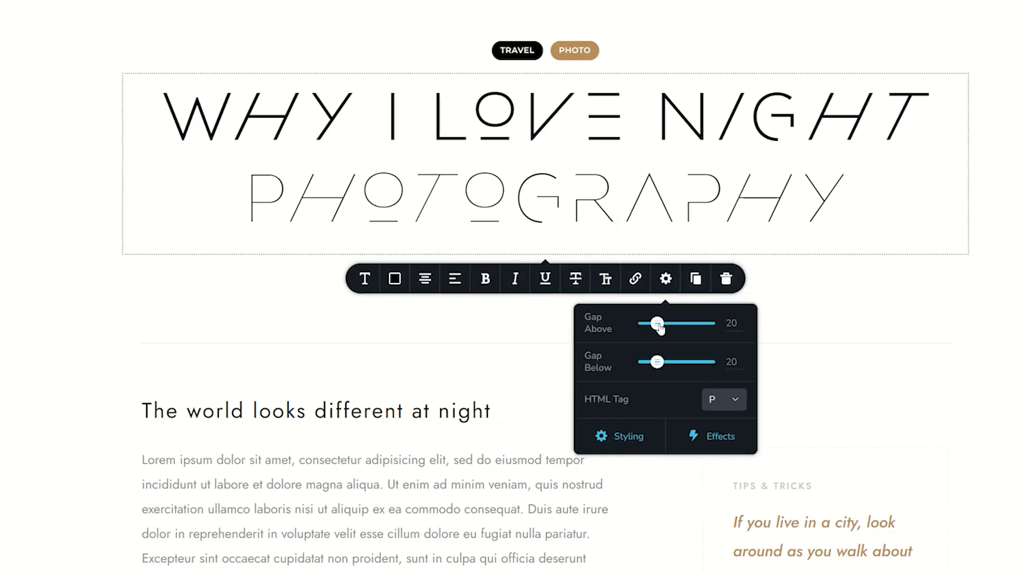
left_click_drag(657, 316, 665, 318)
left_click(987, 289)
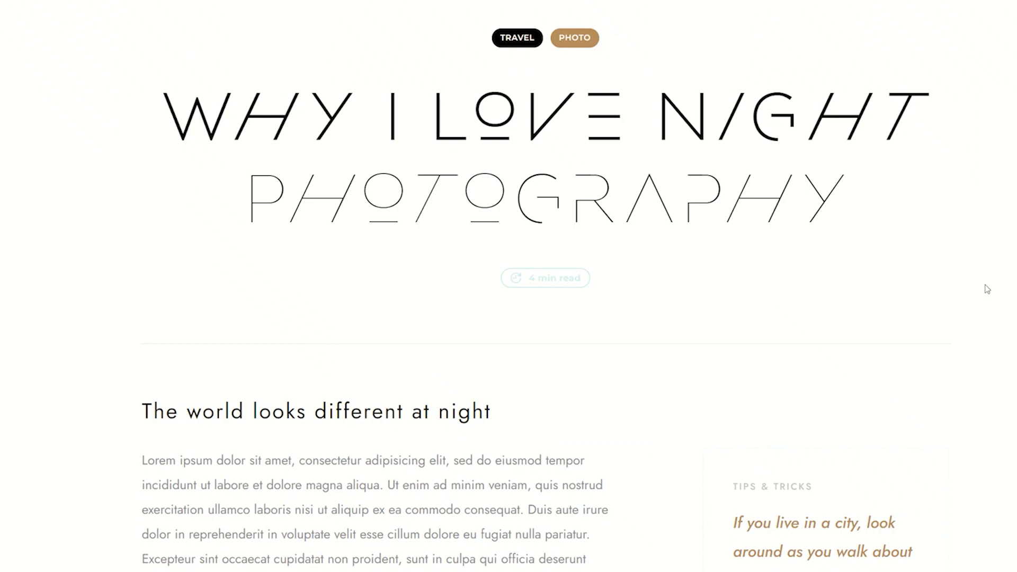